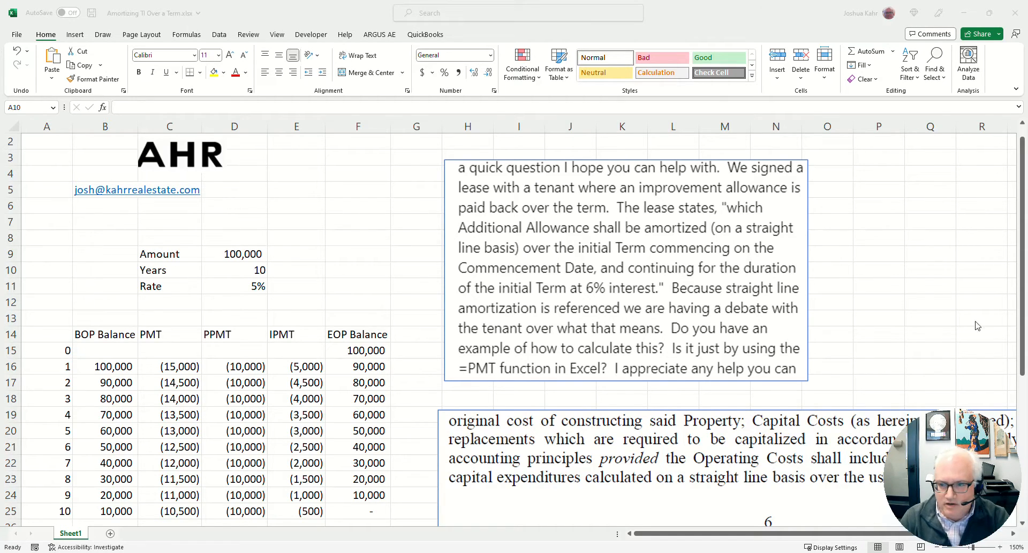
- Shift the lease agreement picture slightly up and toward the amortization table
click(593, 295)
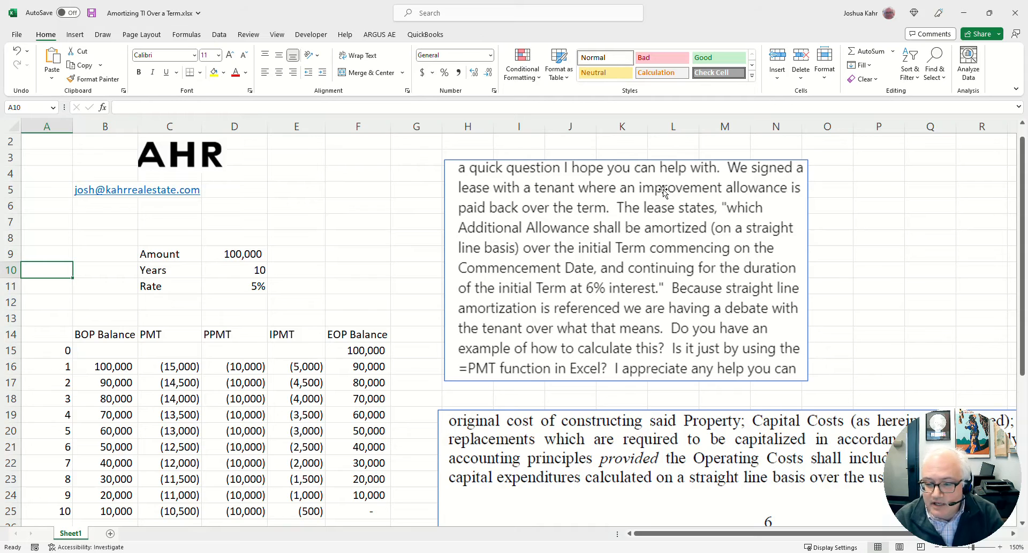
scroll(919, 388, down, 4)
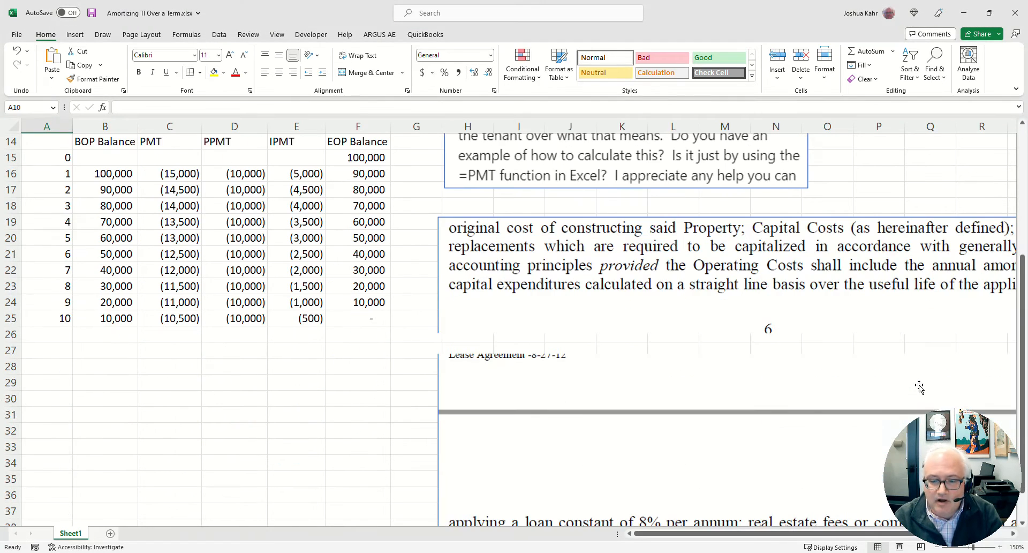
drag(822, 348, 806, 326)
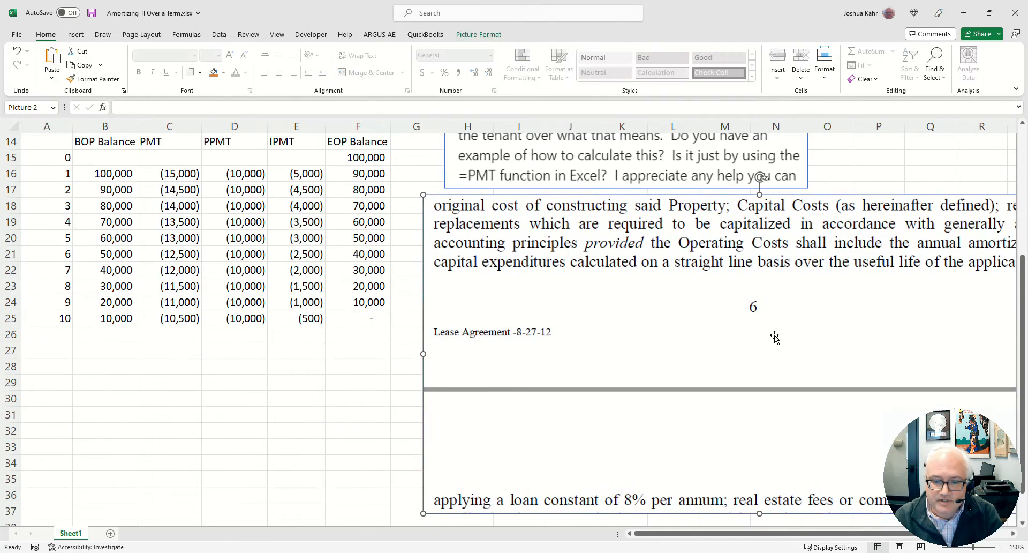
click(382, 394)
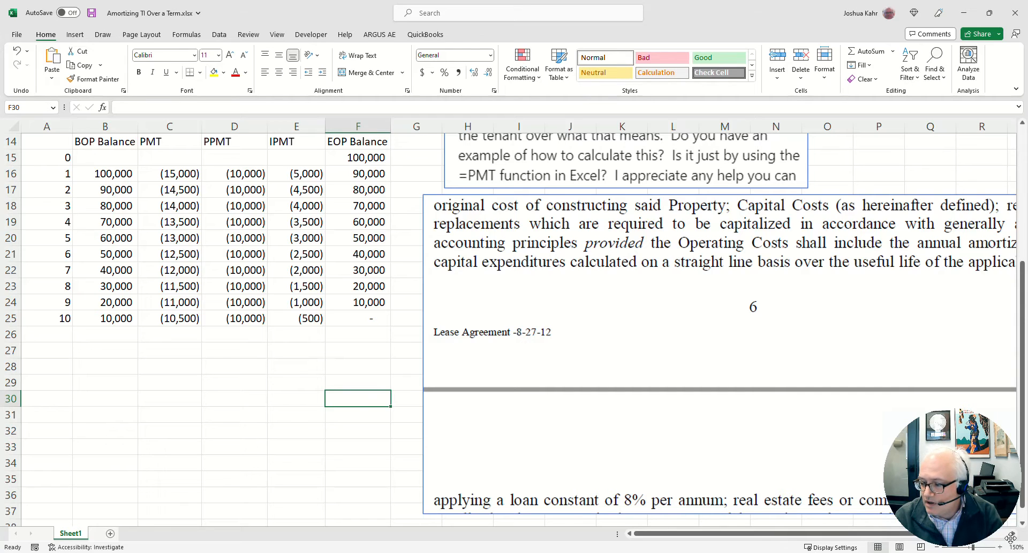
- Read the lease excerpt on straight line amortization of capital expenditures and compare it with the question about the improvement allowance
click(377, 437)
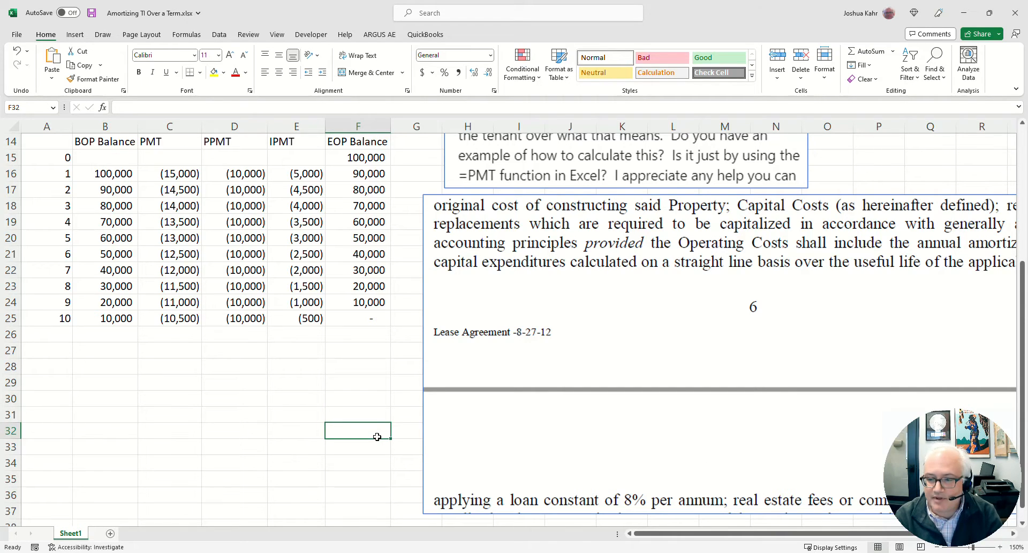
key(Right)
key(Right)
key(Right)
key(Right)
key(Right)
key(Right)
key(Right)
key(Right)
key(Right)
key(Right)
key(Right)
key(Right)
key(Right)
key(Right)
key(Right)
key(Right)
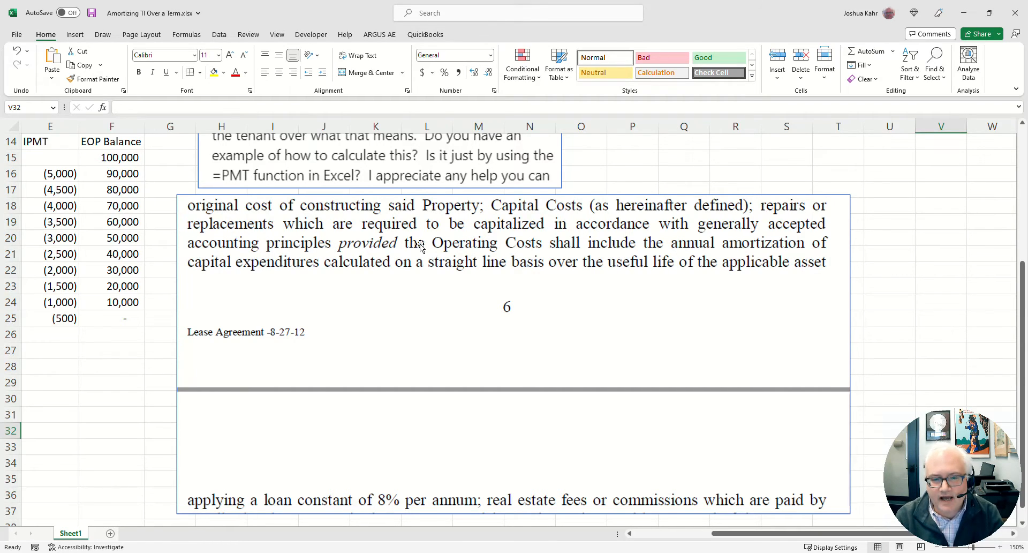
scroll(428, 246, down, 1)
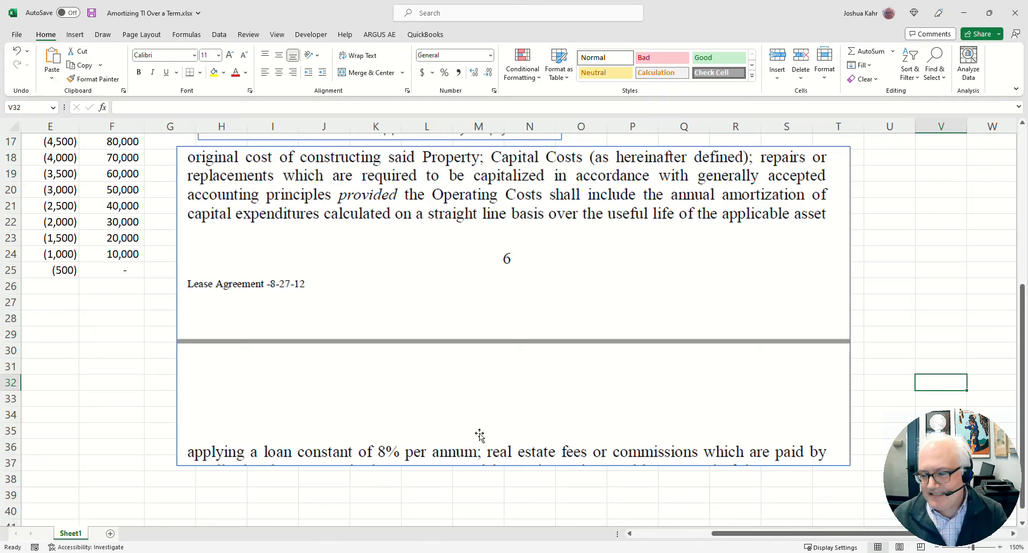
scroll(482, 397, up, 3)
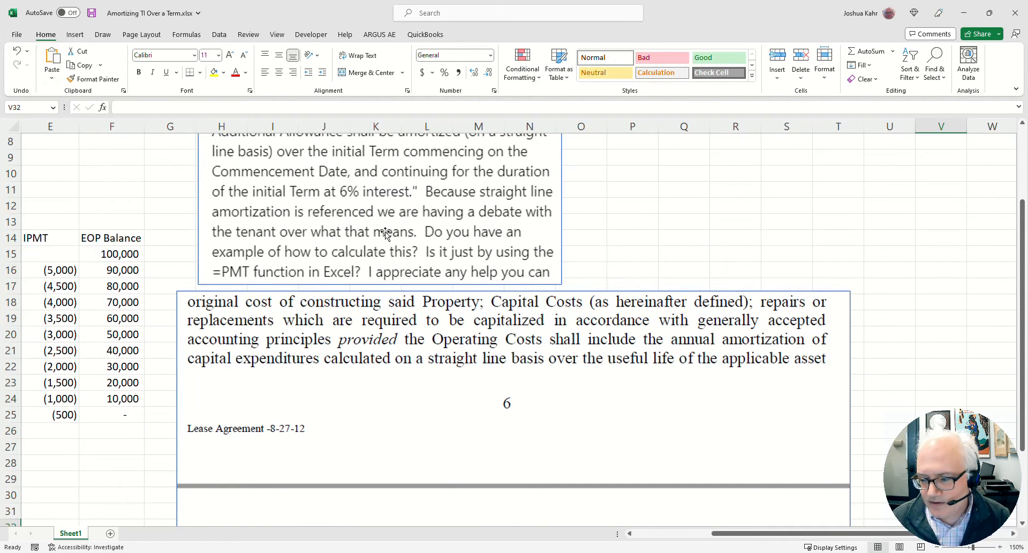
scroll(413, 238, down, 2)
click(454, 261)
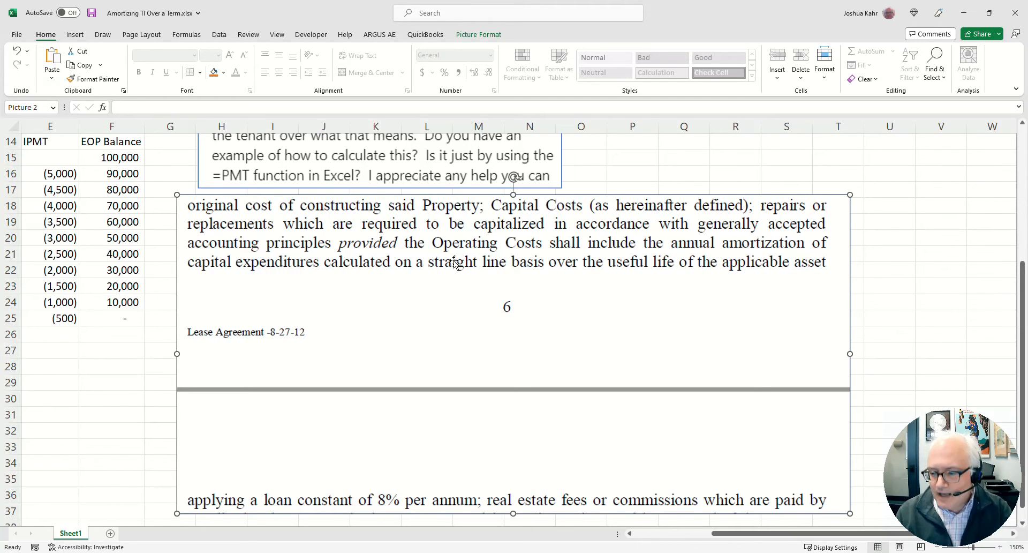
- Examine the Amount and Years inputs and how they relate to the yearly PPMT values in the amortization table
click(102, 206)
key(Left)
key(Left)
key(Left)
key(Left)
key(Left)
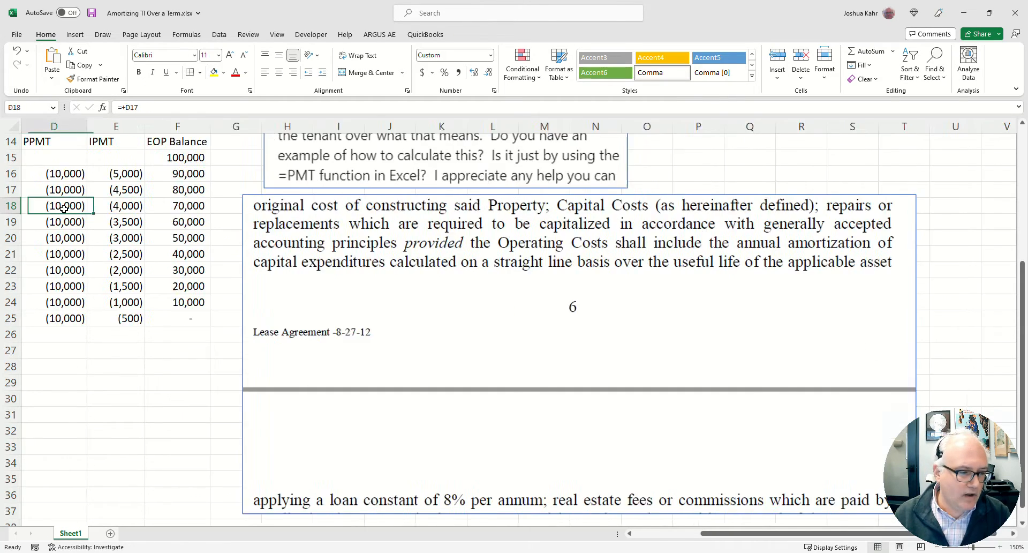
scroll(110, 285, up, 3)
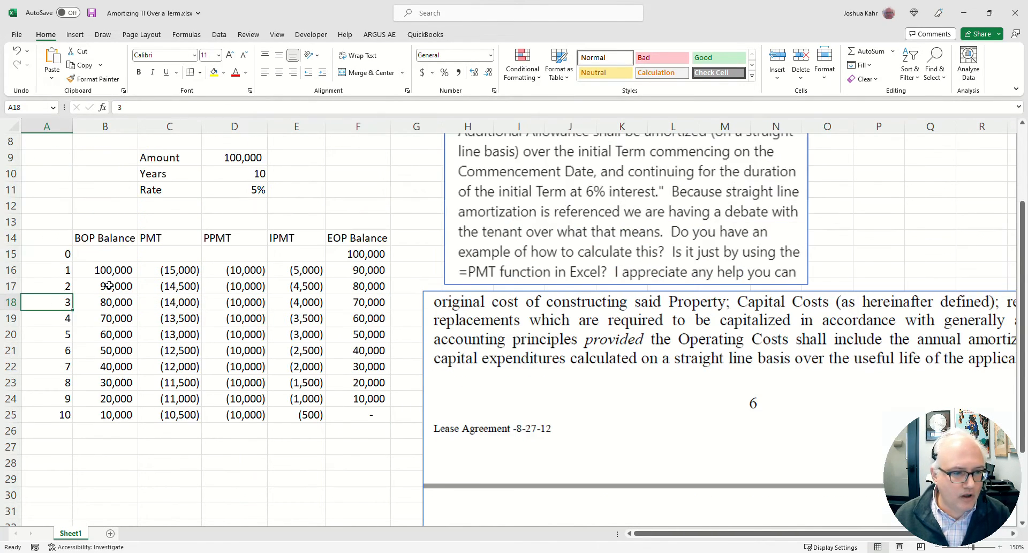
scroll(250, 201, up, 1)
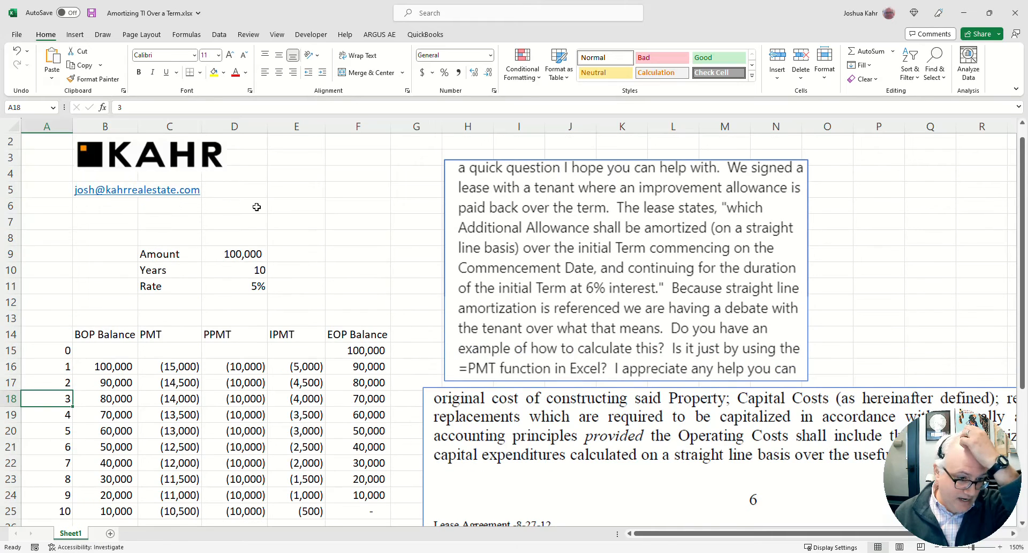
click(248, 250)
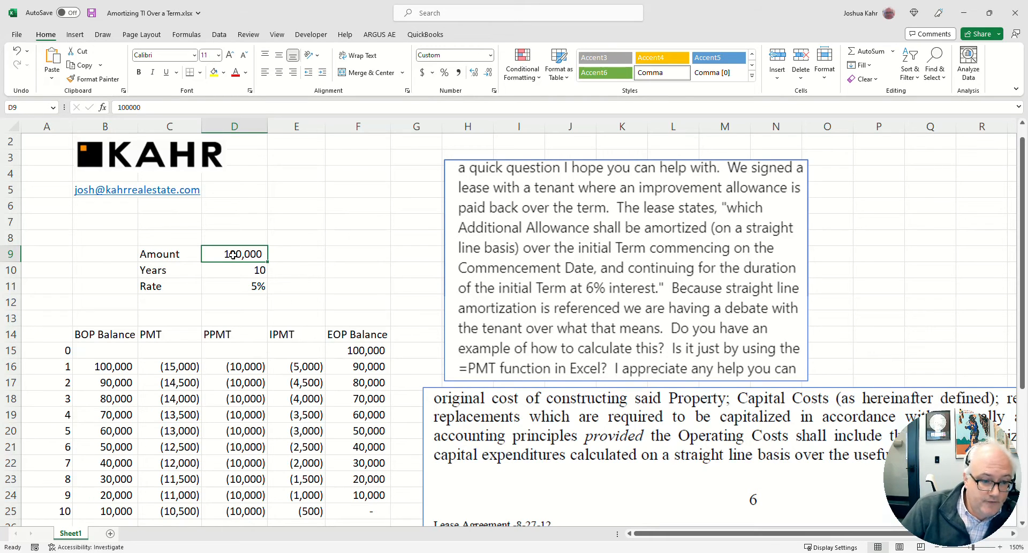
drag(277, 268, 236, 270)
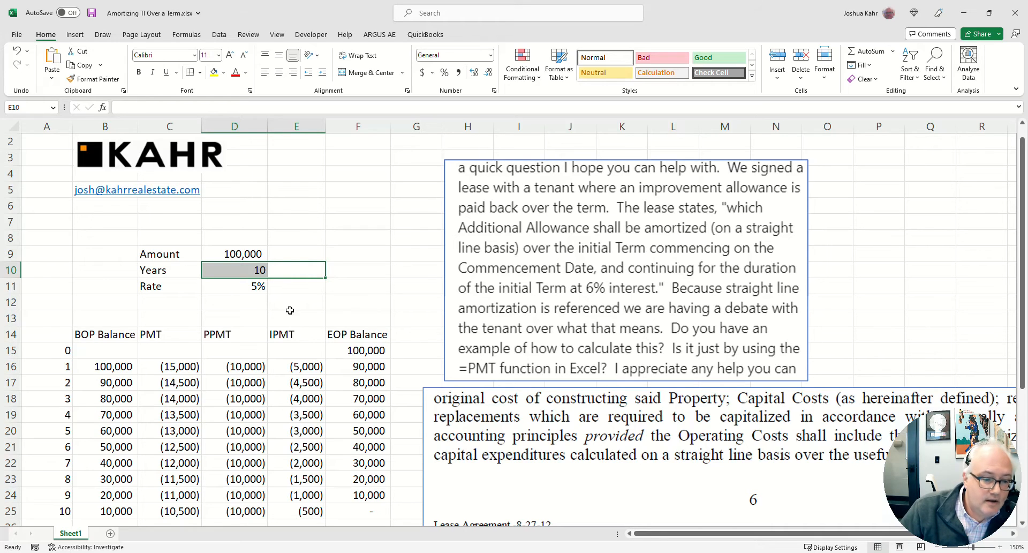
click(258, 256)
click(259, 269)
drag(252, 380, 254, 468)
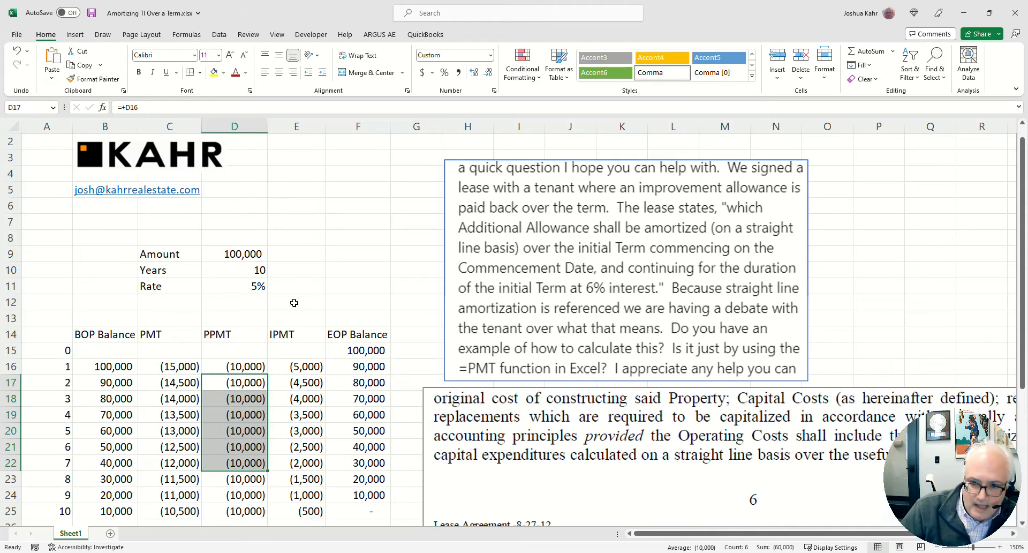
click(275, 301)
- Set the Rate in D11 to 6%
click(259, 290)
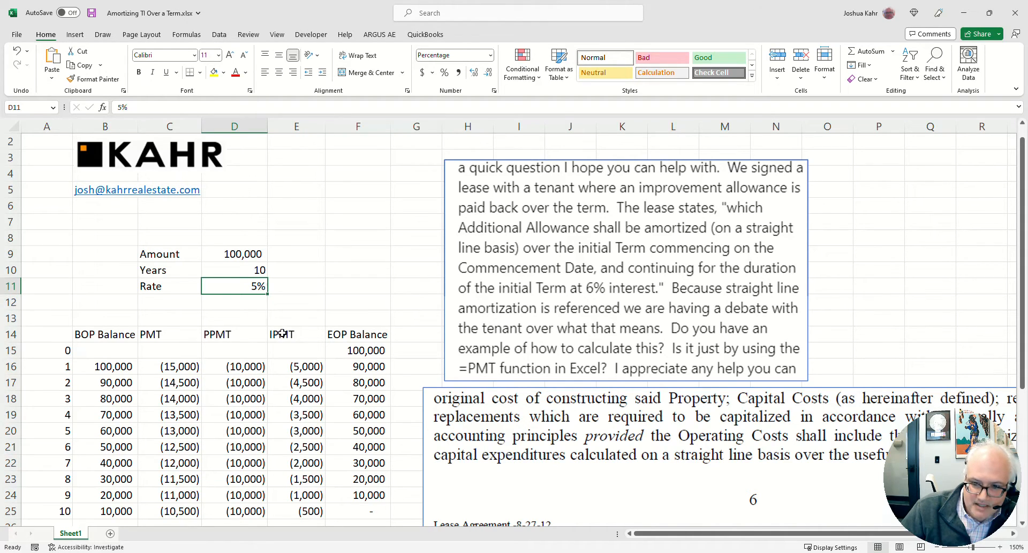
text(6)
key(Return)
click(596, 403)
- Set the Rate in D11 to 8%
click(261, 285)
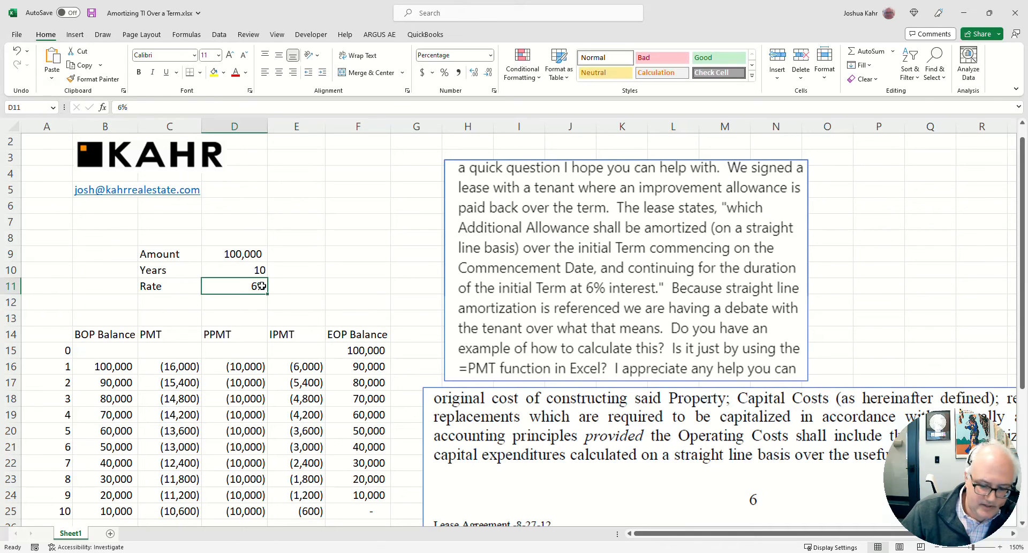
text(8)
click(349, 271)
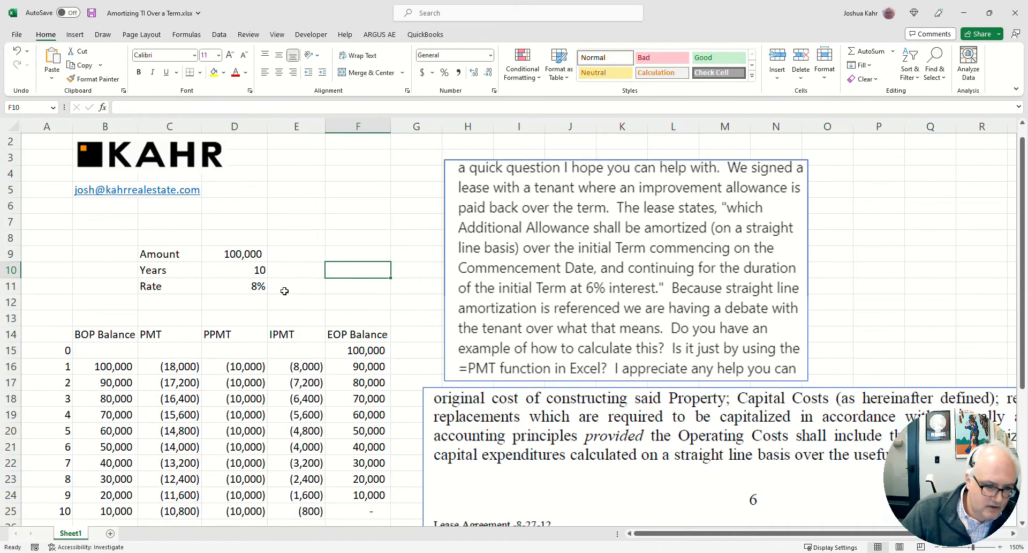
- Examine the PPMT column and trace how the year 0 EOP Balance carries into the year 1 BOP Balance
drag(233, 371, 226, 461)
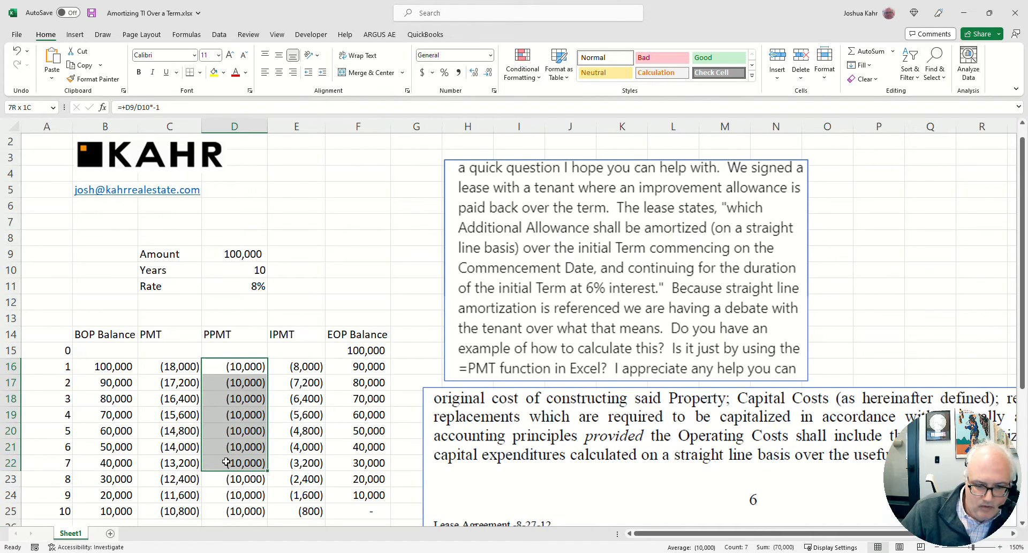
drag(226, 462, 226, 462)
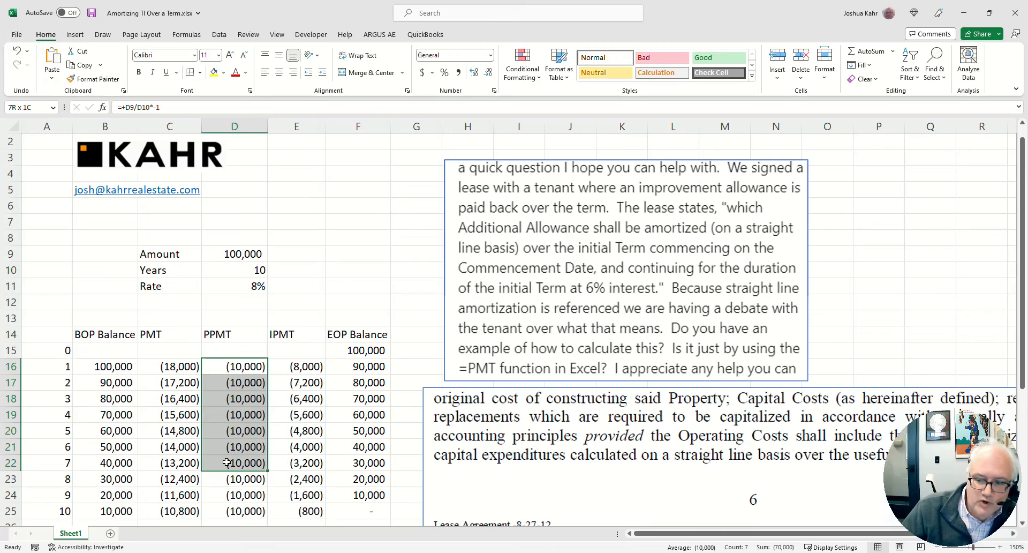
click(242, 335)
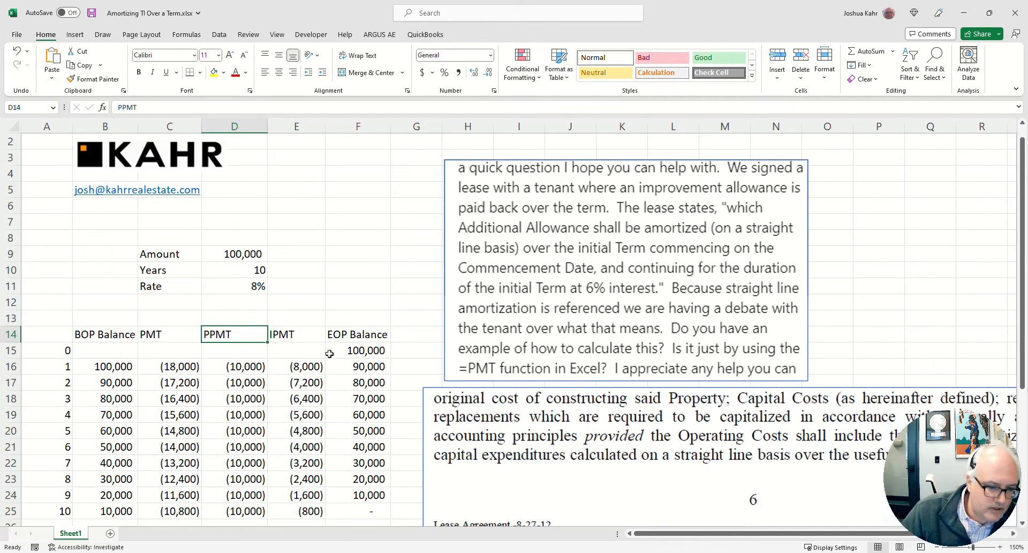
click(351, 357)
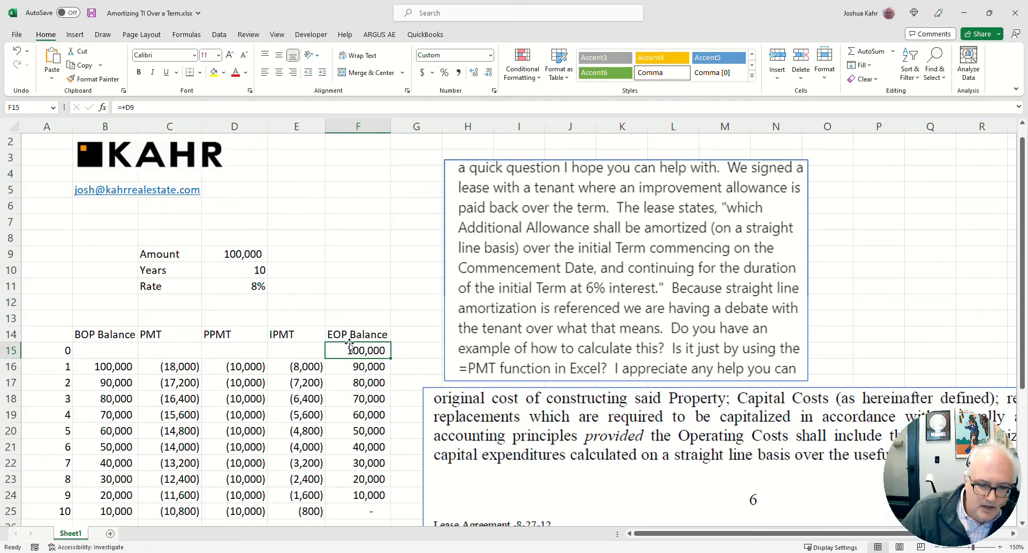
click(112, 370)
click(358, 339)
click(124, 339)
click(357, 353)
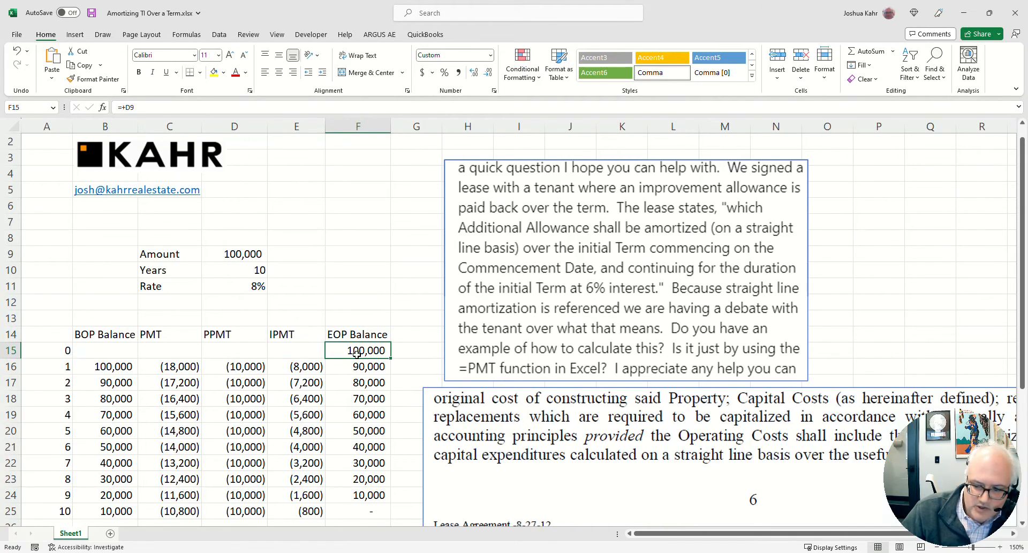
click(128, 373)
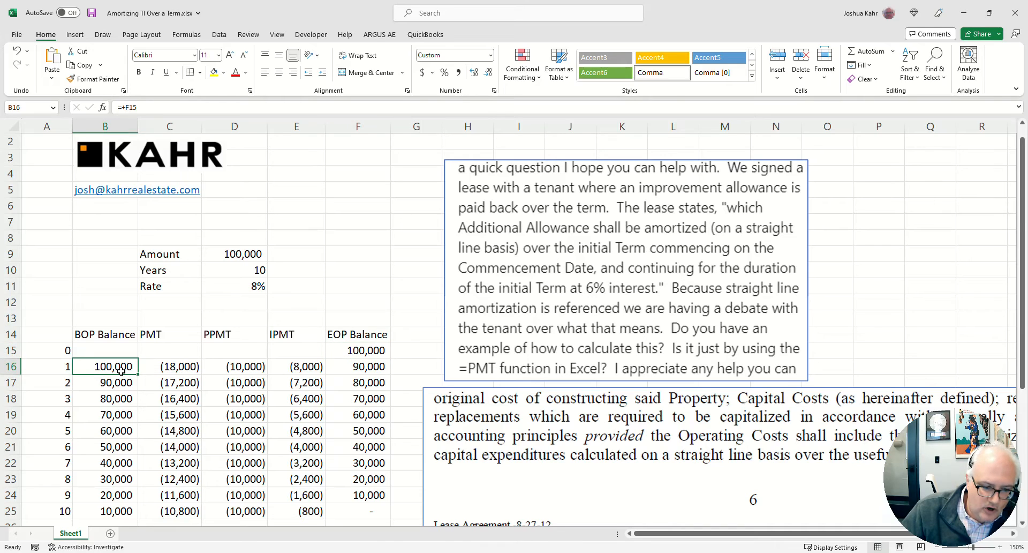
click(251, 368)
click(252, 377)
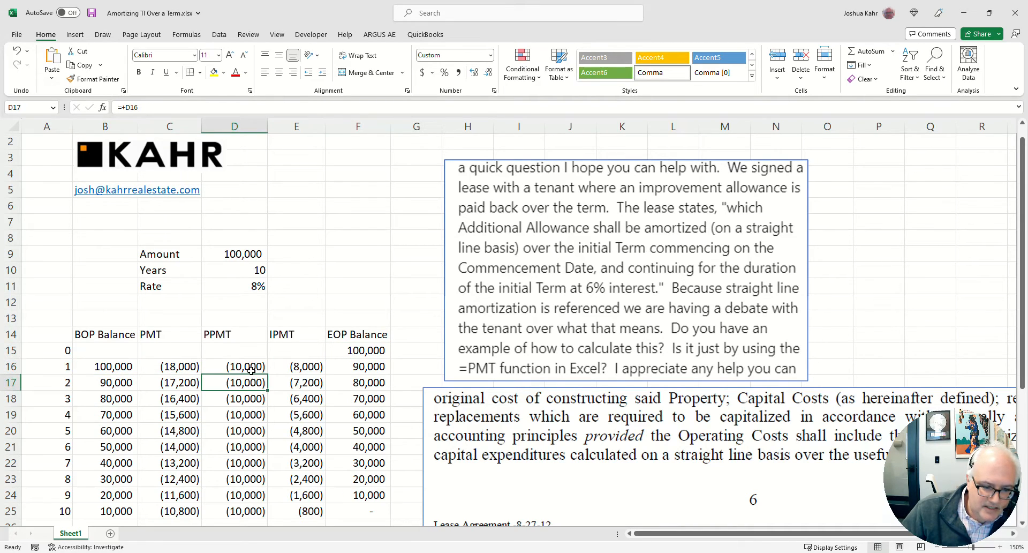
- Inspect the IPMT formulas for years 1 to 3 to see which rate and balance cells they reference
click(303, 364)
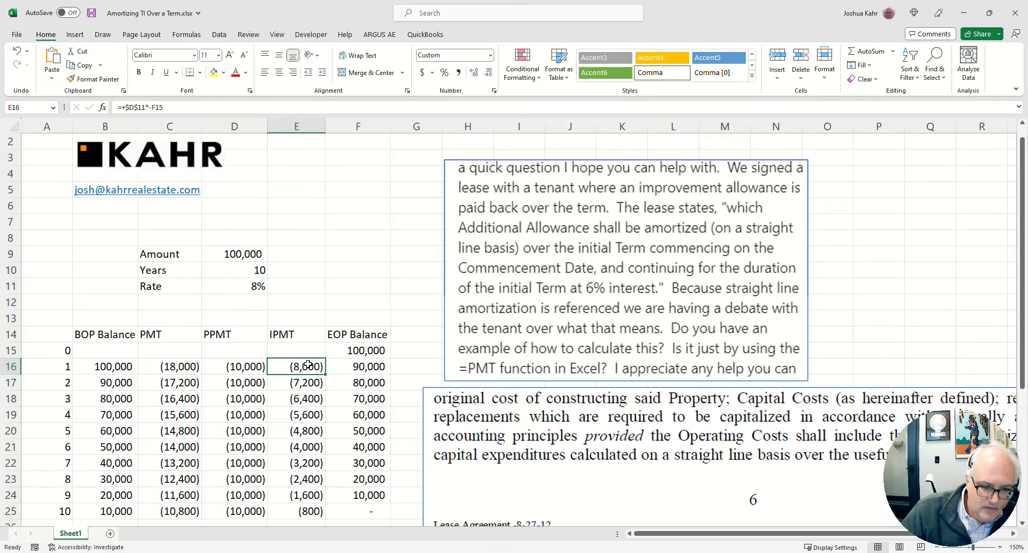
key(F2)
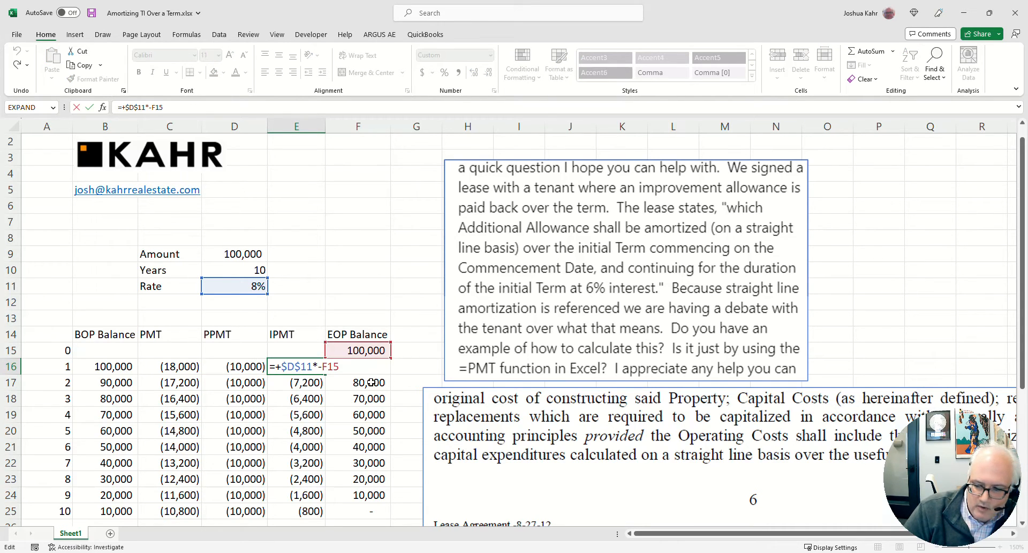
key(Return)
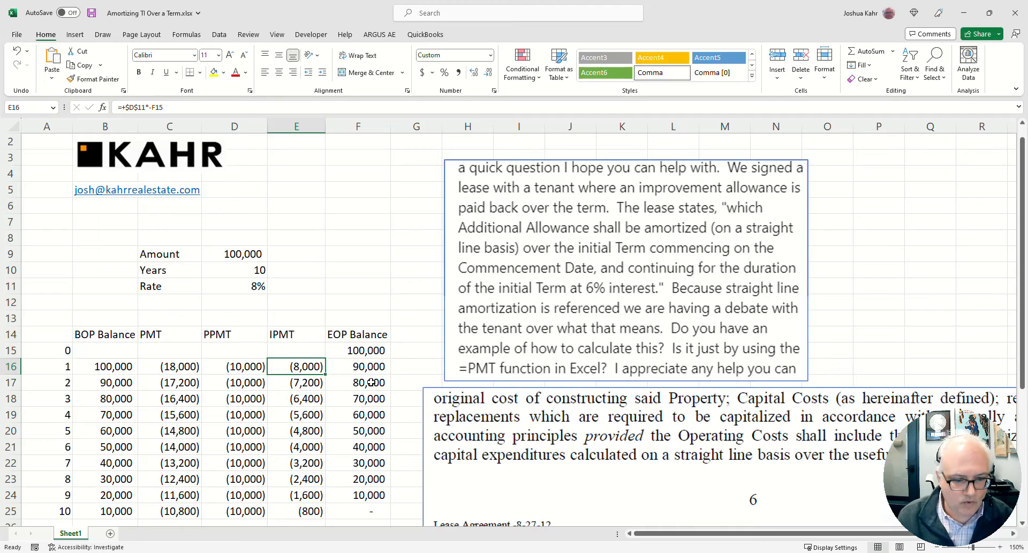
key(F2)
key(Return)
key(F2)
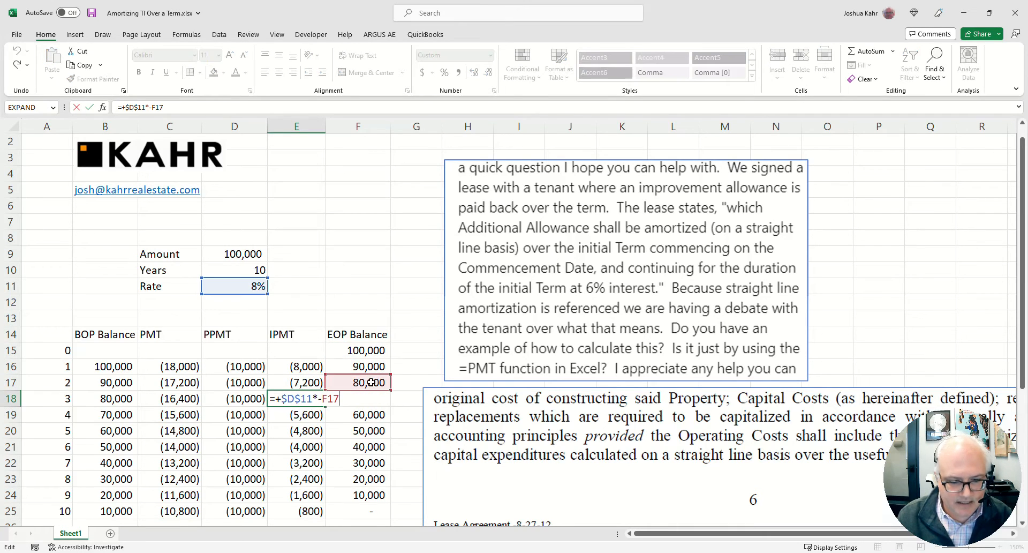
key(ctrl+Return)
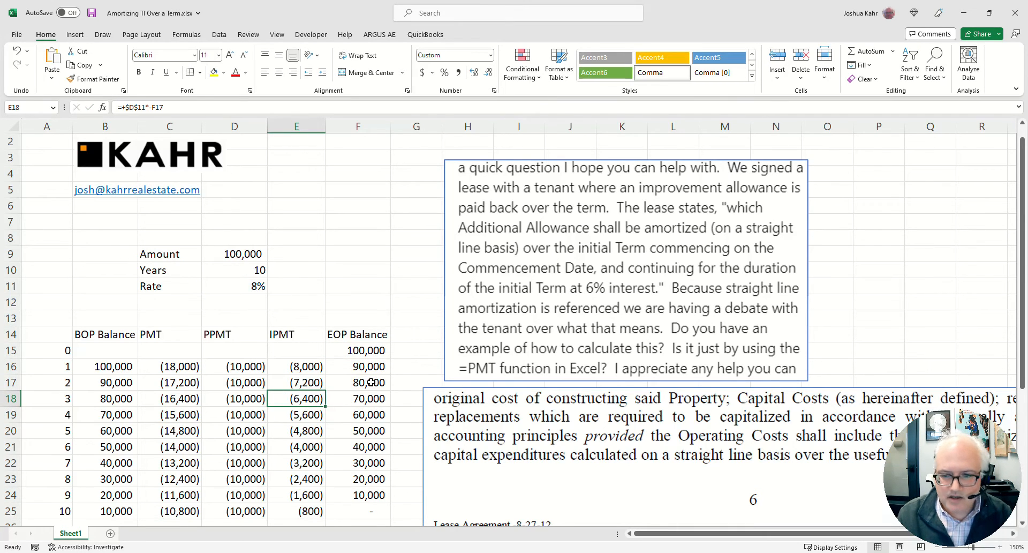
- Highlight the PPMT values for years 1 to 5 to review the principal payments
key(Left)
key(Up)
key(Up)
key(Up)
key(Down)
key(shift+Down)
key(shift+Down)
key(shift+Down)
key(shift+Down)
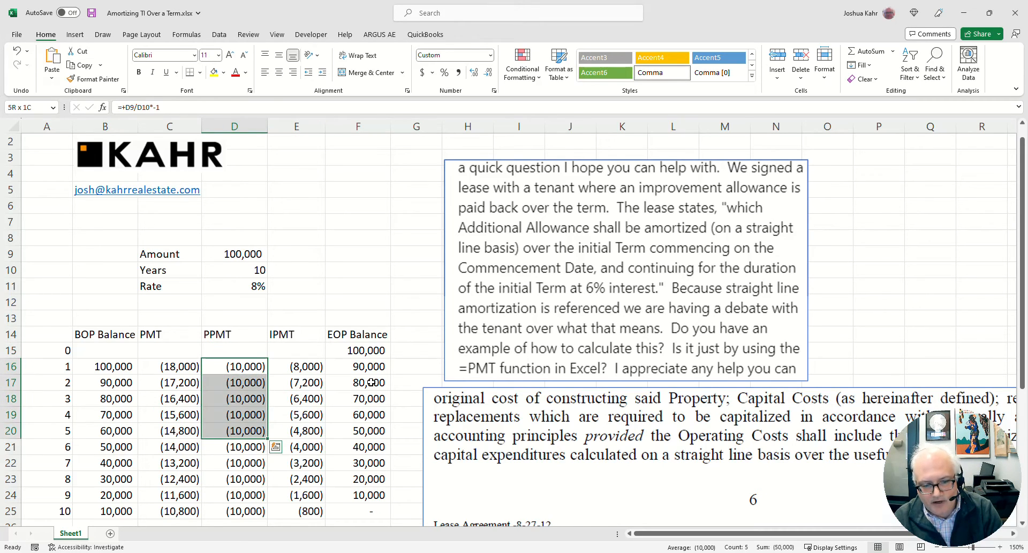
- Review the IPMT values by year, along with the PMT totals for years 1 to 4
key(Right)
key(shift+Down)
key(shift+Down)
key(shift+Down)
key(shift+Down)
key(shift+Down)
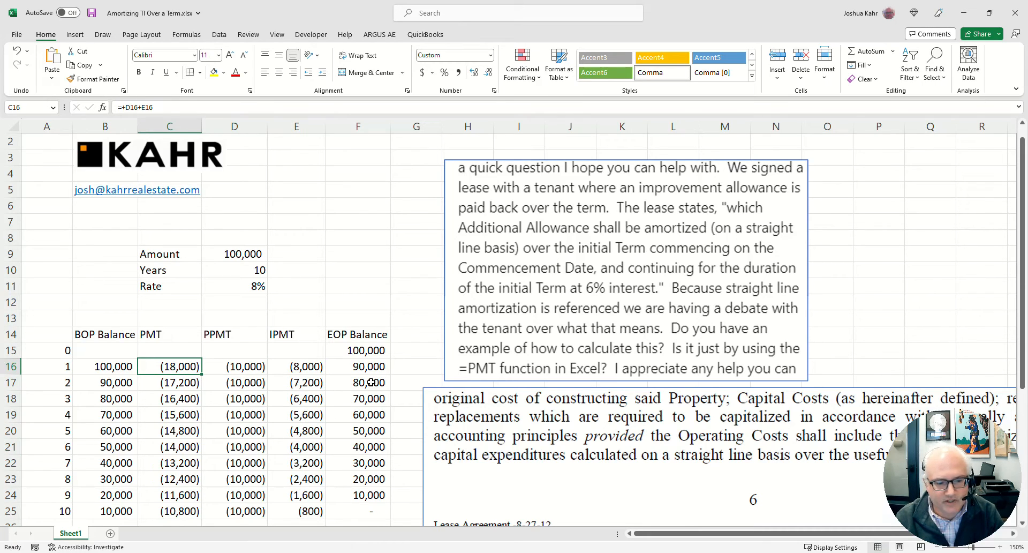
key(Down)
key(Down)
key(Down)
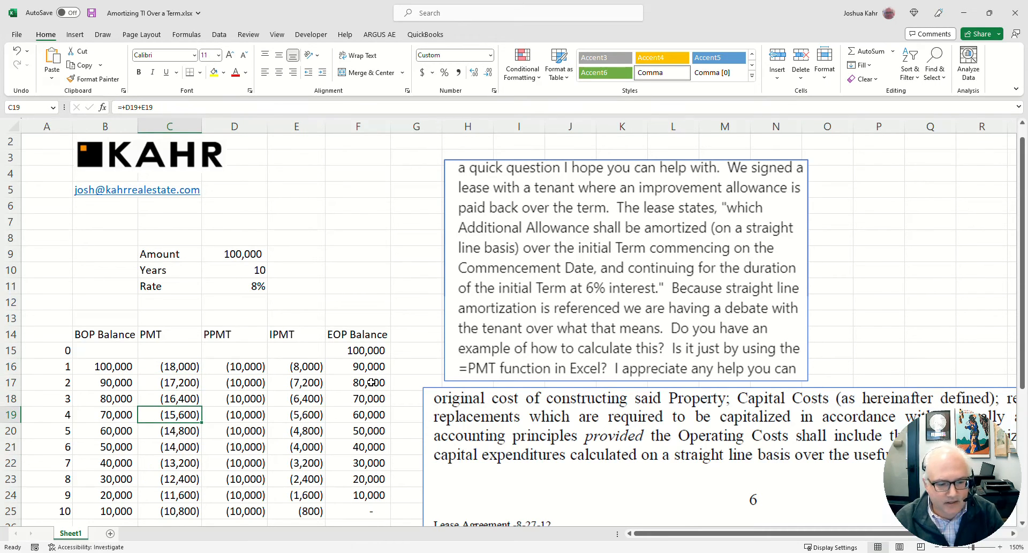